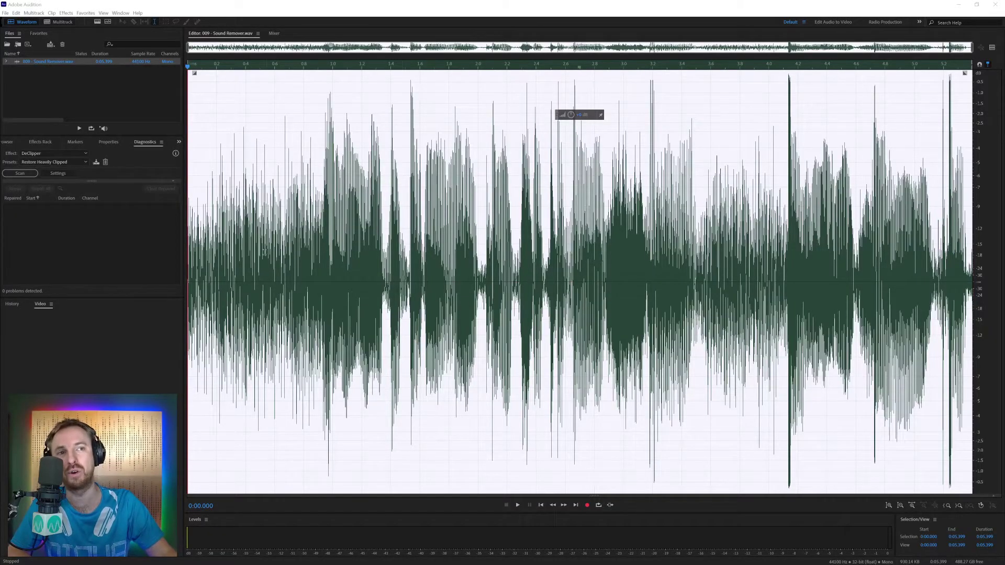
Step: Audition the recording, playing the first 0.68 seconds and then the whole file
{"action": "left_click_drag", "start_coordinate": [285, 252], "coordinate": [187, 252]}
{"action": "key", "text": "space"}
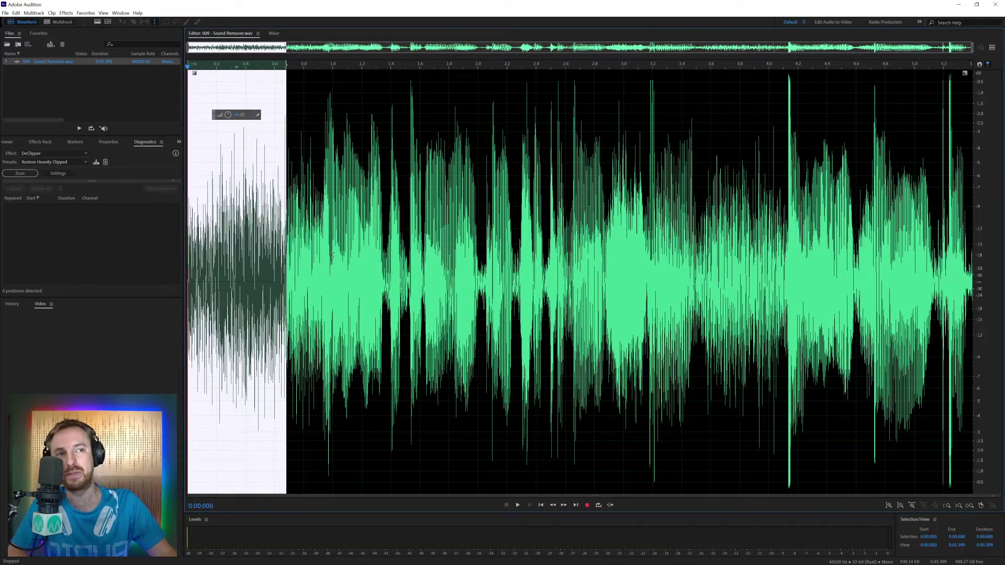
{"action": "left_click_drag", "start_coordinate": [702, 246], "coordinate": [769, 246]}
{"action": "double_click", "coordinate": [555, 241]}
{"action": "key", "text": "space"}
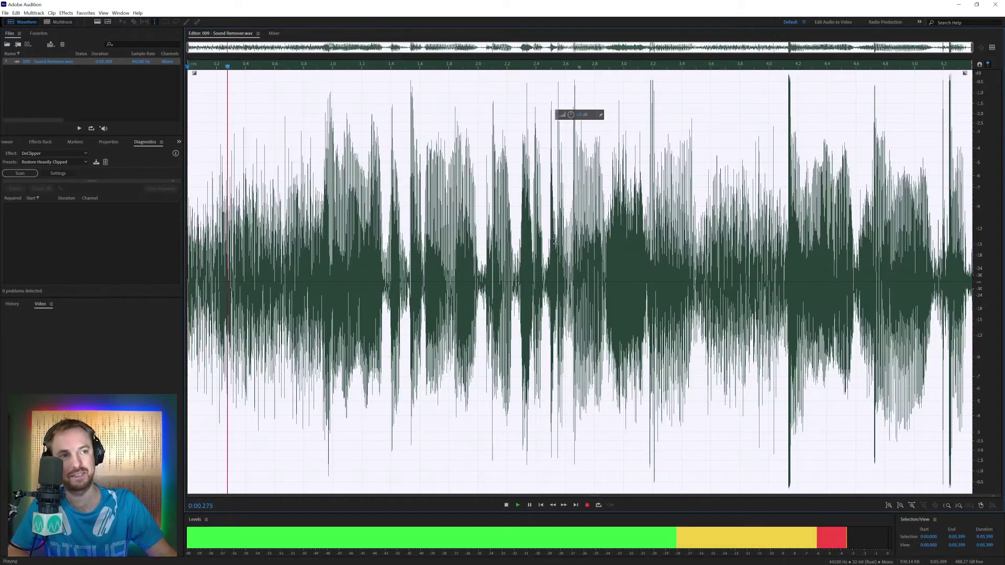
{"action": "key", "text": "space"}
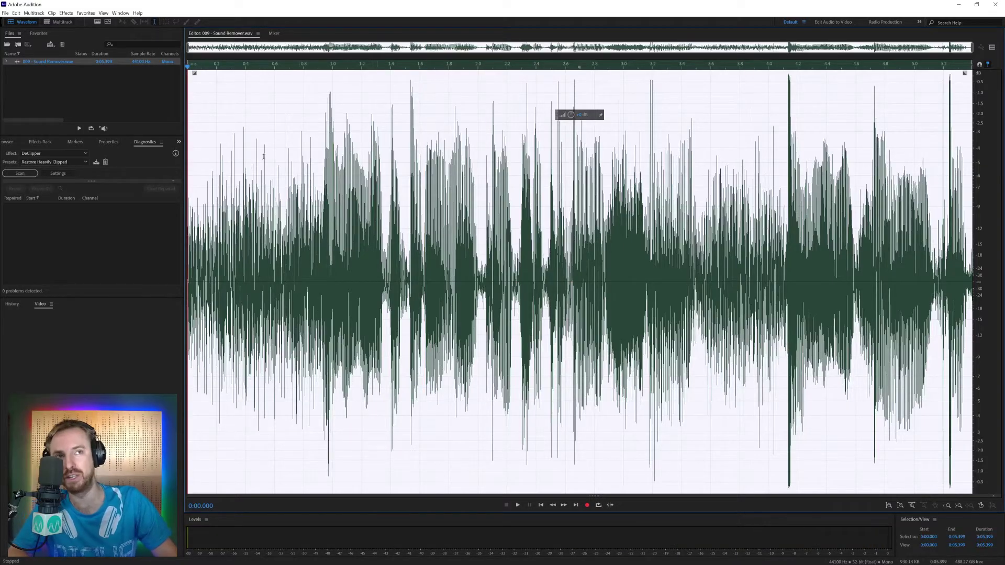
Step: Open the DeNoise effect and preview it on the recording
{"action": "left_click", "coordinate": [66, 13]}
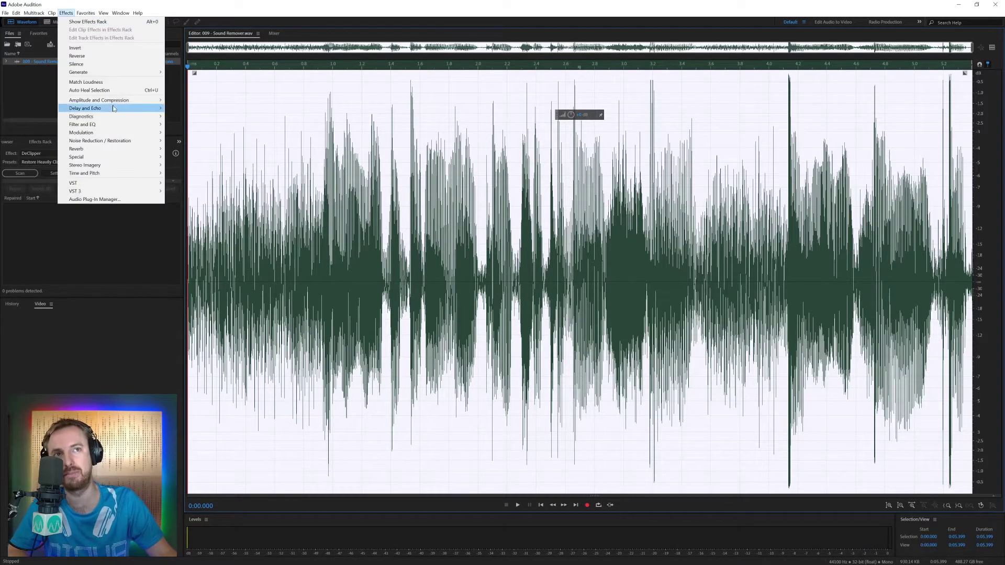
{"action": "mouse_move", "coordinate": [134, 142]}
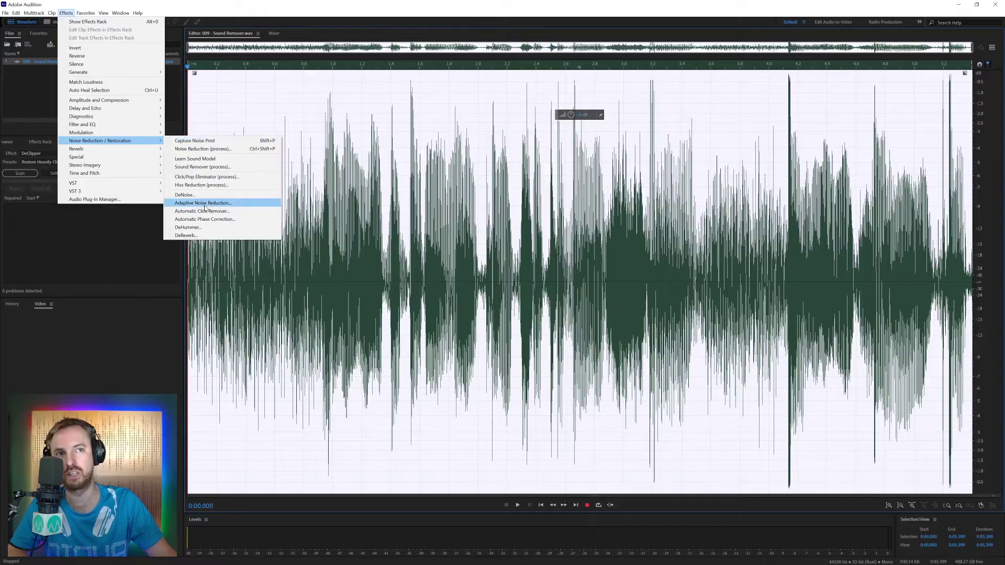
{"action": "left_click", "coordinate": [188, 194]}
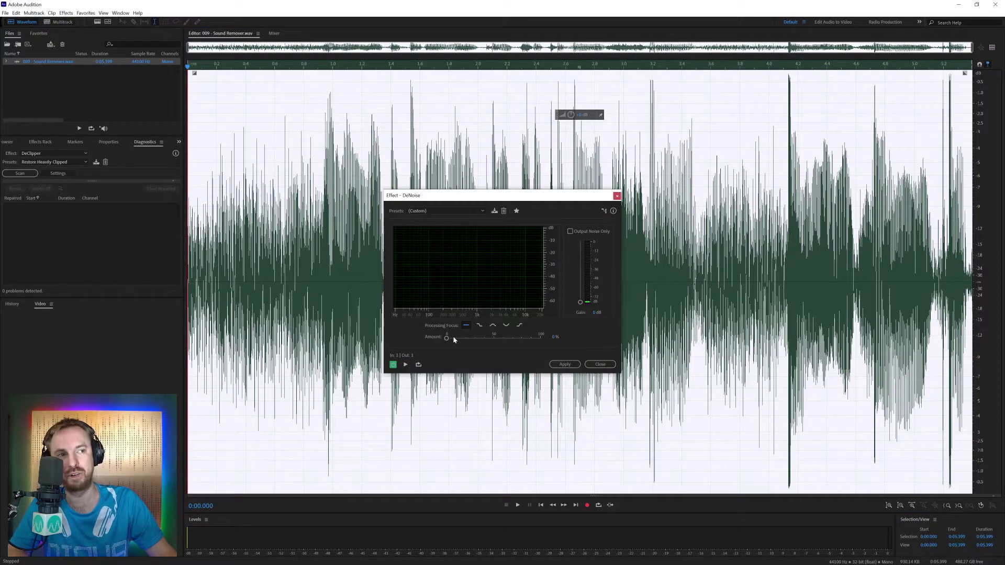
{"action": "key", "text": "space"}
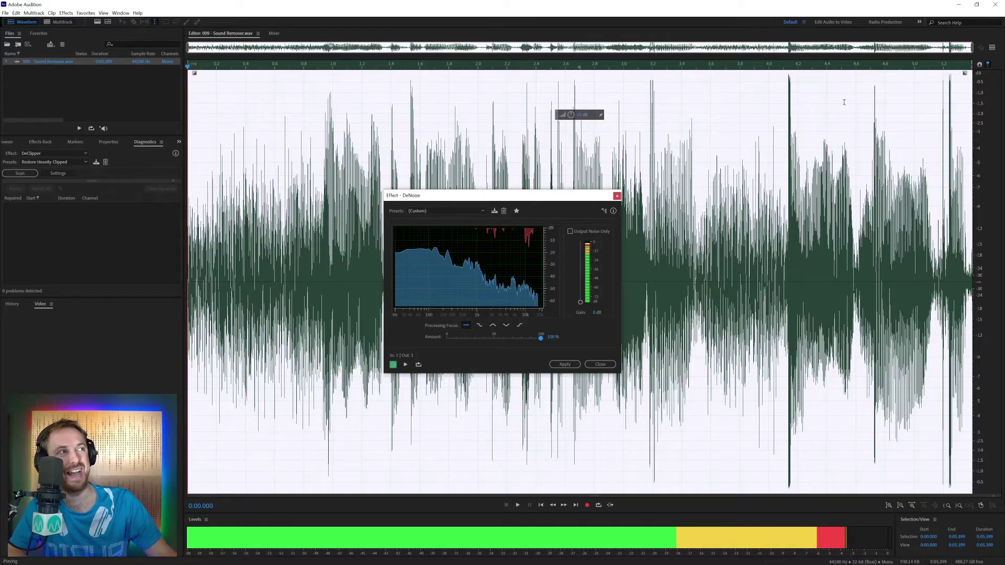
{"action": "key", "text": "space"}
Step: Compare original and preview as spectral frequency displays and lower DeNoise Amount to 57%
{"action": "left_click", "coordinate": [603, 211]}
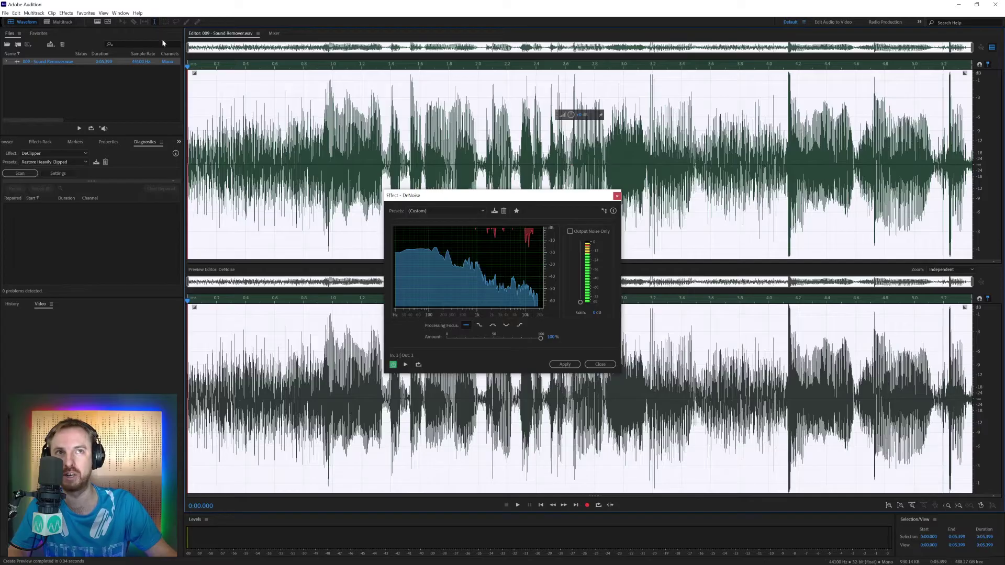
{"action": "left_click", "coordinate": [97, 23]}
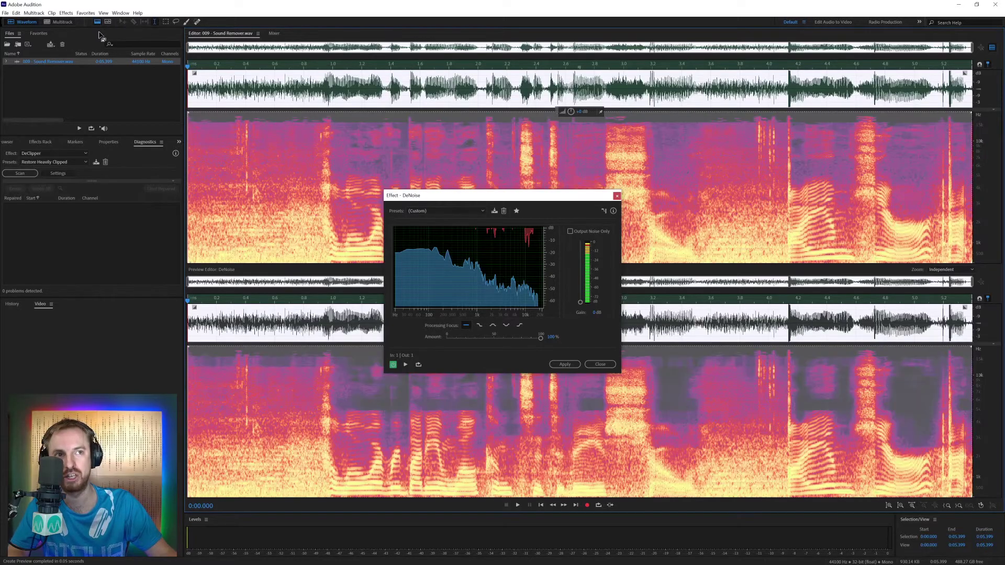
{"action": "key", "text": "space"}
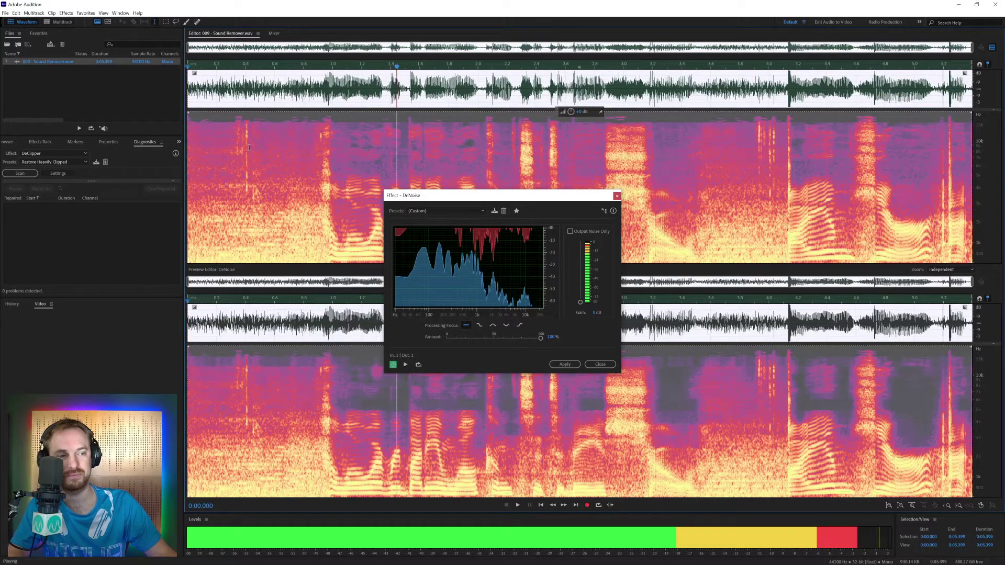
{"action": "key", "text": "space"}
{"action": "left_click_drag", "start_coordinate": [495, 335], "coordinate": [453, 338]}
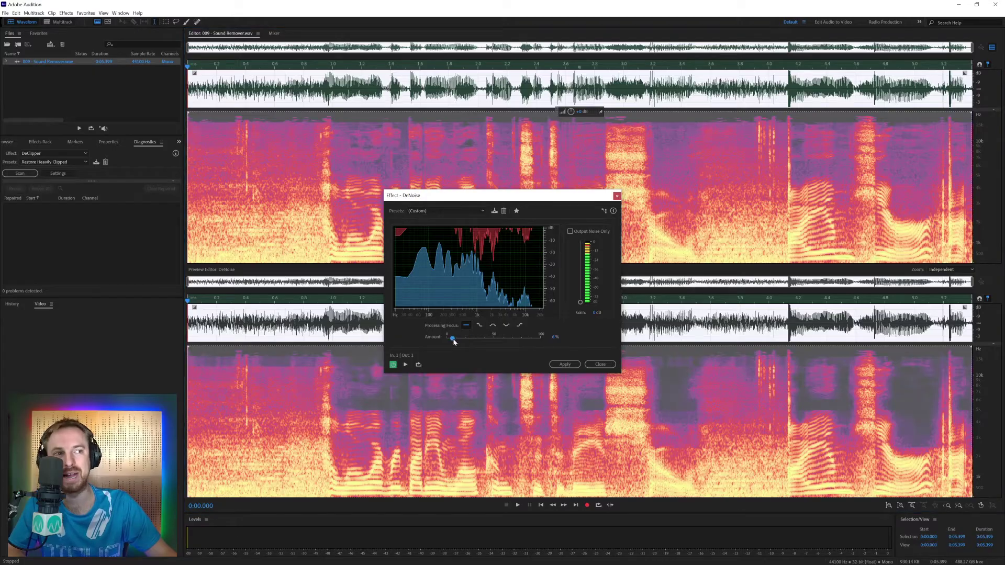
Step: Close DeNoise without applying it and audition the recording's opening
{"action": "left_click", "coordinate": [597, 365]}
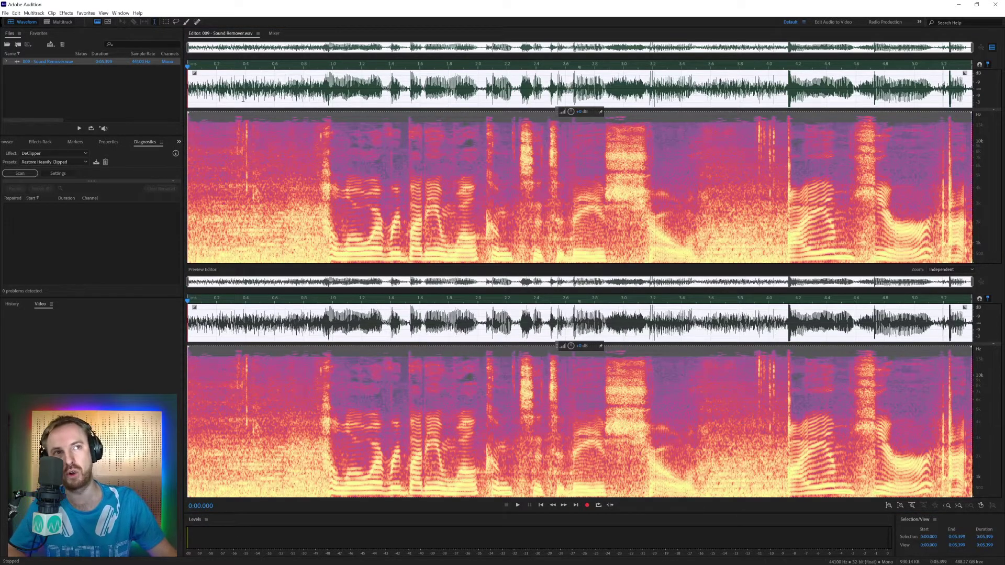
{"action": "left_click_drag", "start_coordinate": [257, 87], "coordinate": [315, 87]}
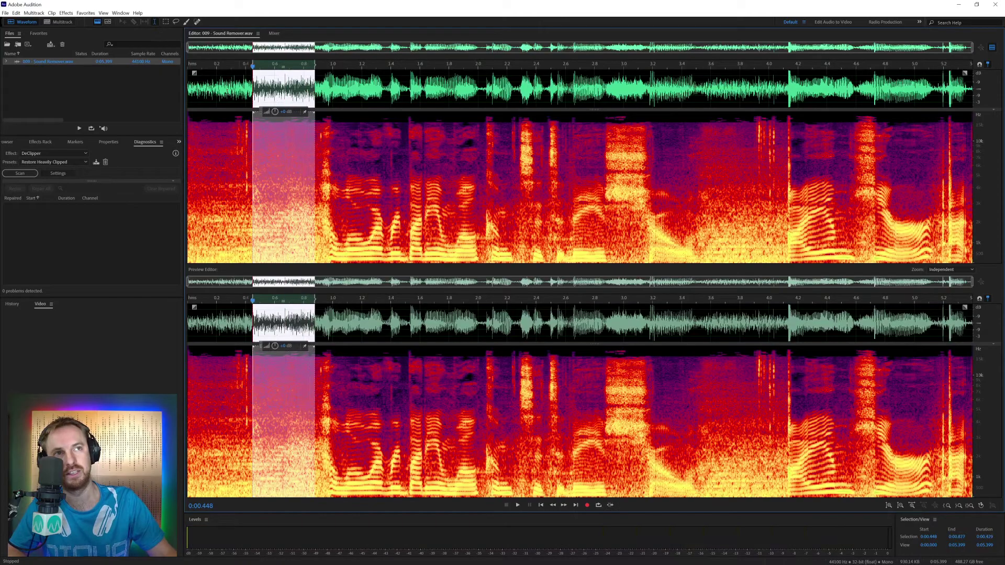
{"action": "left_click", "coordinate": [253, 86]}
{"action": "key", "text": "space"}
Step: Delete the 0.321–0.429 s span and another near 0.33 s, then replay the opening
{"action": "key", "text": "space"}
{"action": "left_click_drag", "start_coordinate": [234, 89], "coordinate": [198, 92]}
{"action": "key", "text": "Delete"}
{"action": "key", "text": "space"}
{"action": "left_click", "coordinate": [230, 92]}
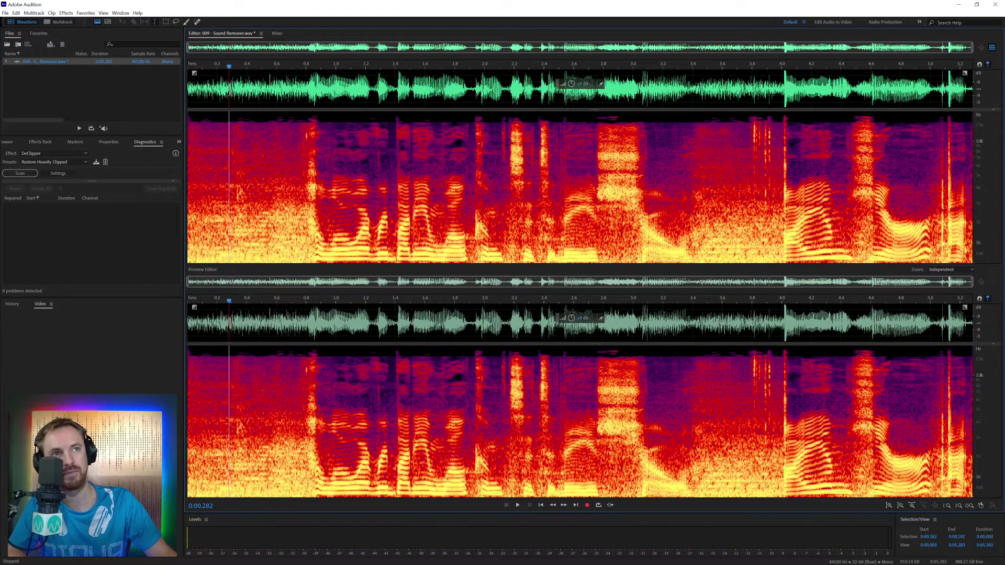
{"action": "left_click", "coordinate": [233, 92]}
{"action": "left_click_drag", "start_coordinate": [237, 92], "coordinate": [194, 89]}
{"action": "key", "text": "Delete"}
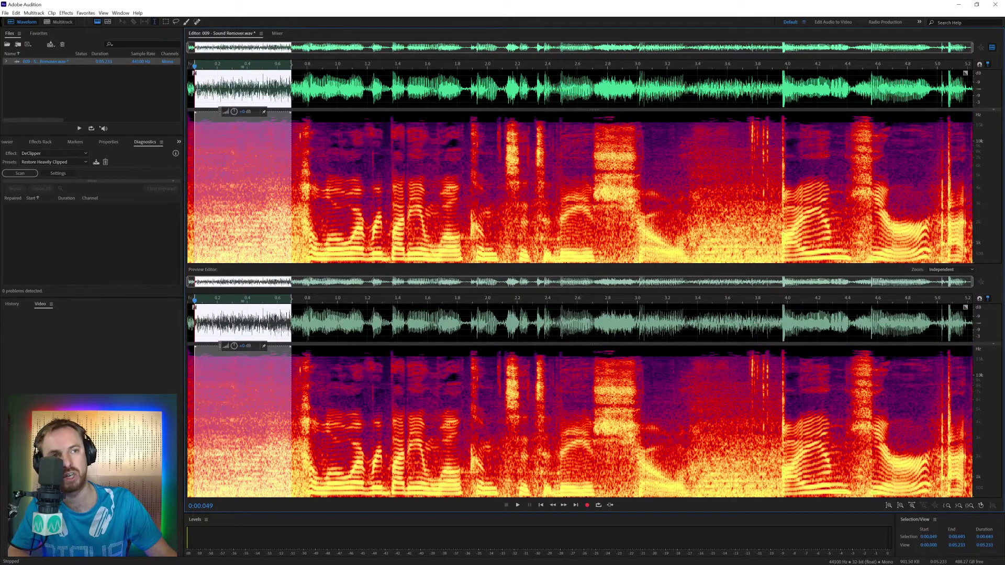
{"action": "key", "text": "space"}
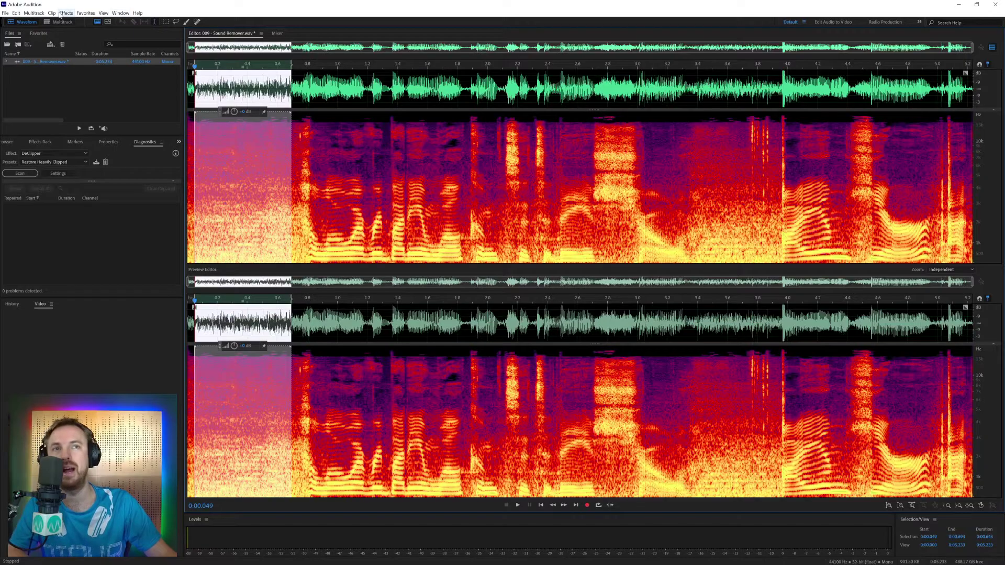
Step: Open Sound Remover, learn a sound model from the noise, and select the entire recording
{"action": "left_click", "coordinate": [61, 13]}
{"action": "mouse_move", "coordinate": [105, 140]}
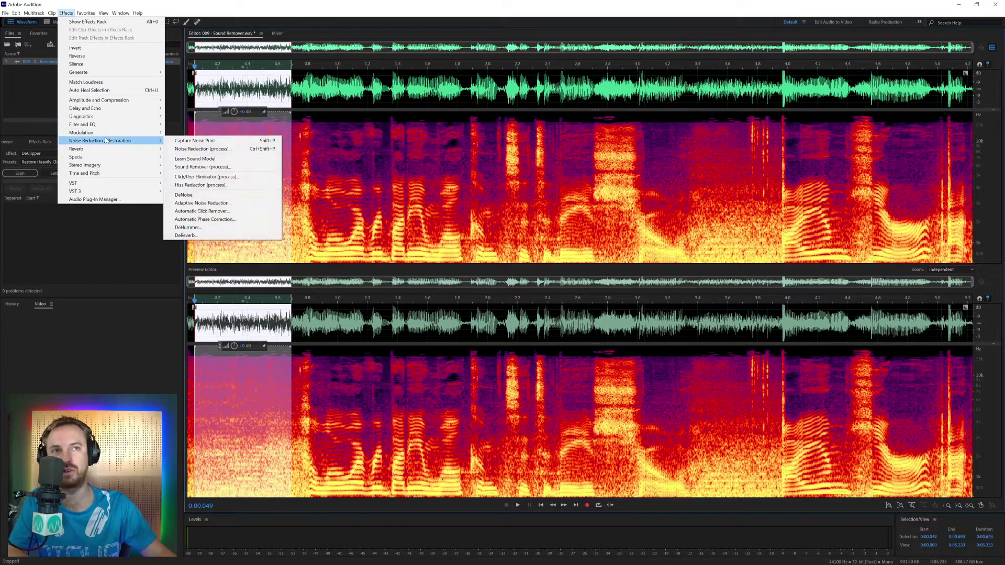
{"action": "left_click", "coordinate": [212, 167]}
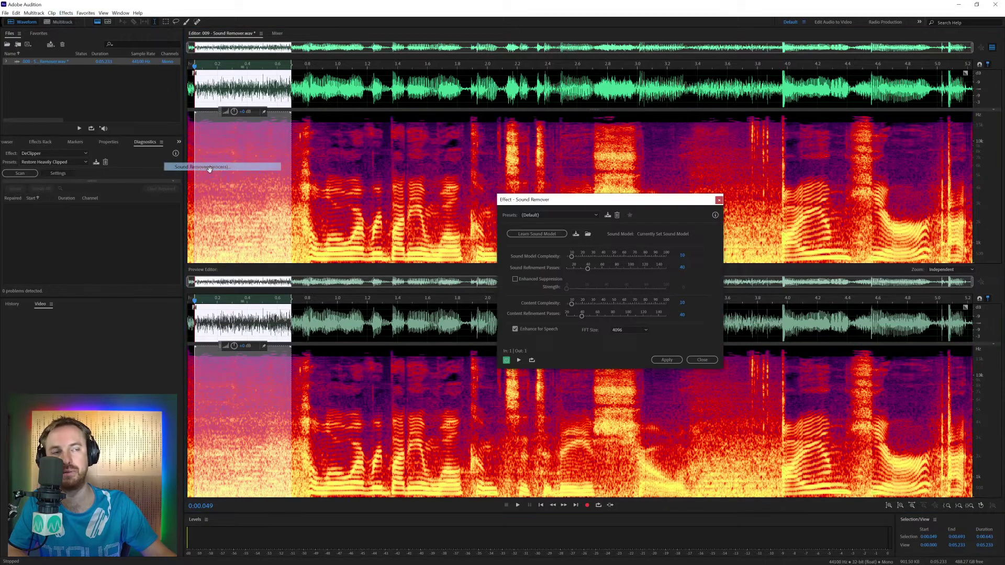
{"action": "left_click_drag", "start_coordinate": [524, 200], "coordinate": [386, 196]}
{"action": "left_click", "coordinate": [372, 230]}
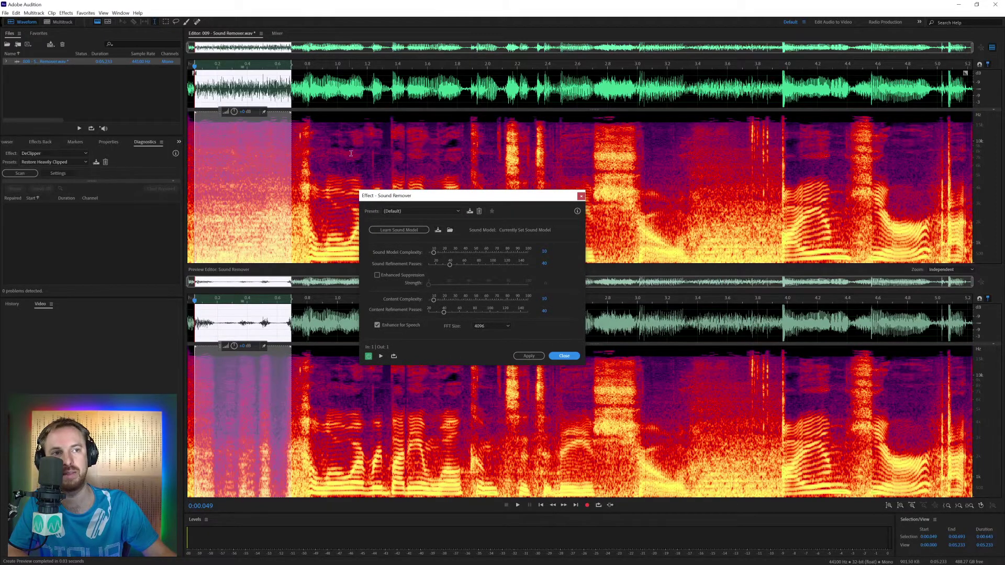
{"action": "key", "text": "ctrl+a"}
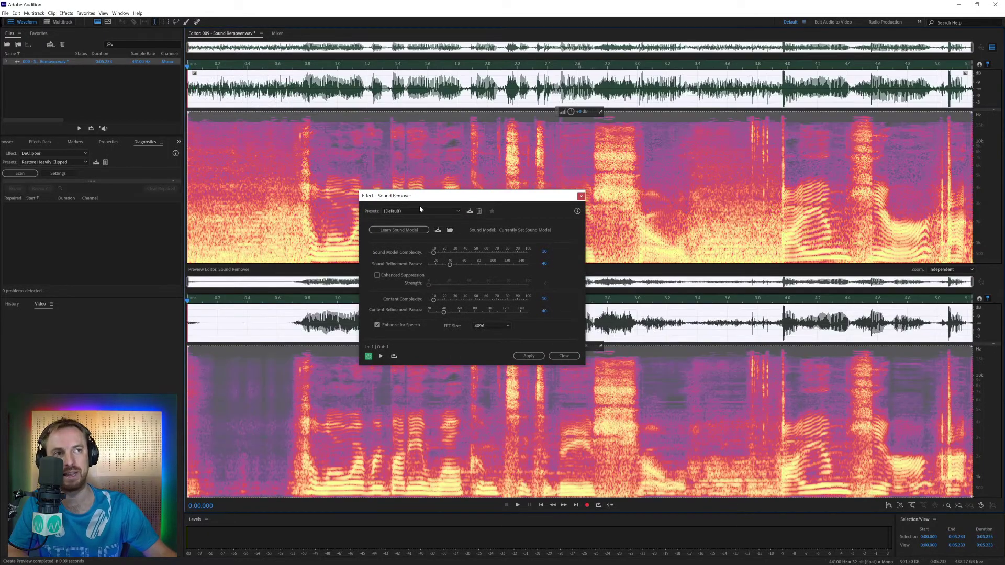
{"action": "left_click_drag", "start_coordinate": [422, 199], "coordinate": [450, 153]}
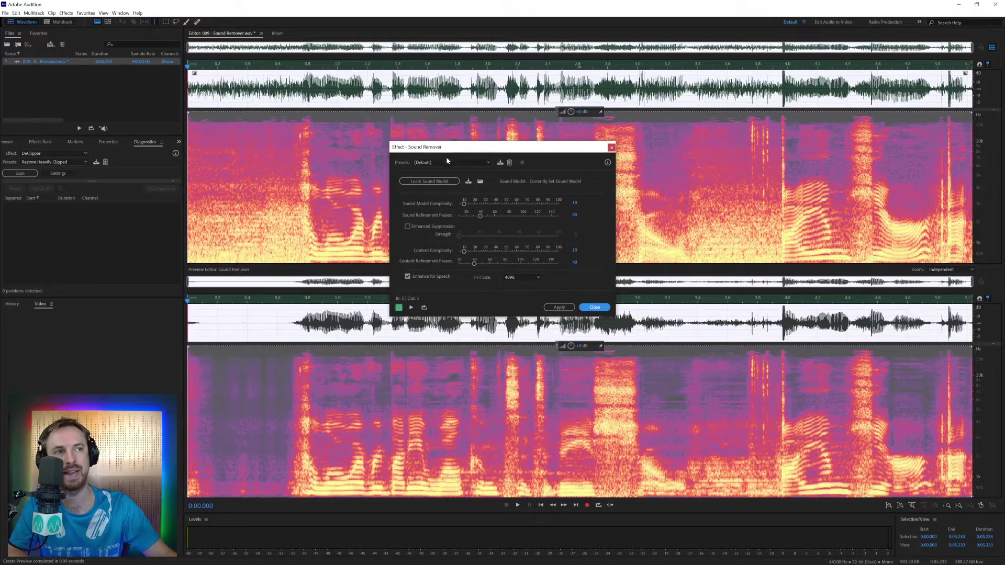
Step: Turn on Enhance for Speech and preview the cleanup at FFT size 4096 twice
{"action": "left_click", "coordinate": [425, 278]}
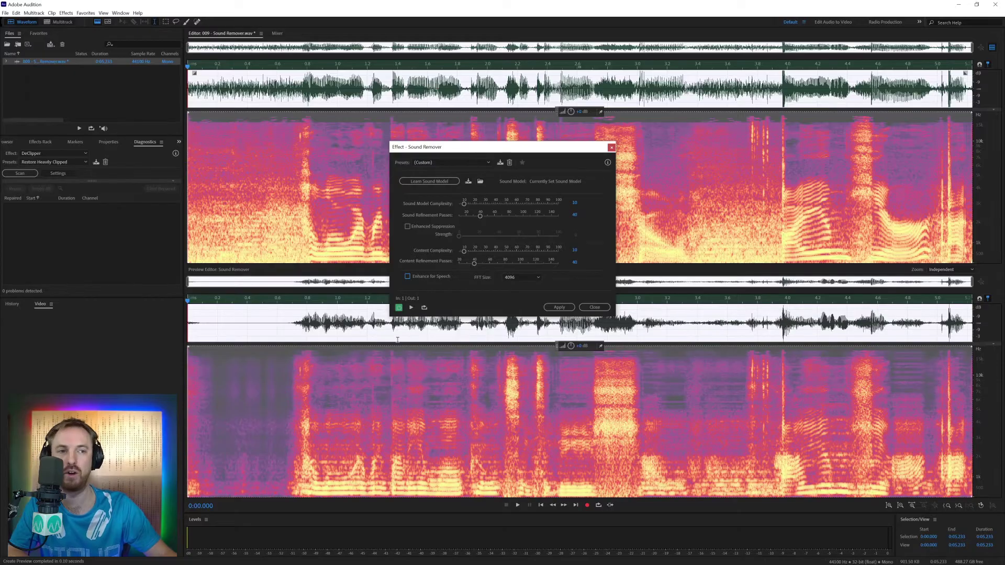
{"action": "left_click", "coordinate": [411, 307]}
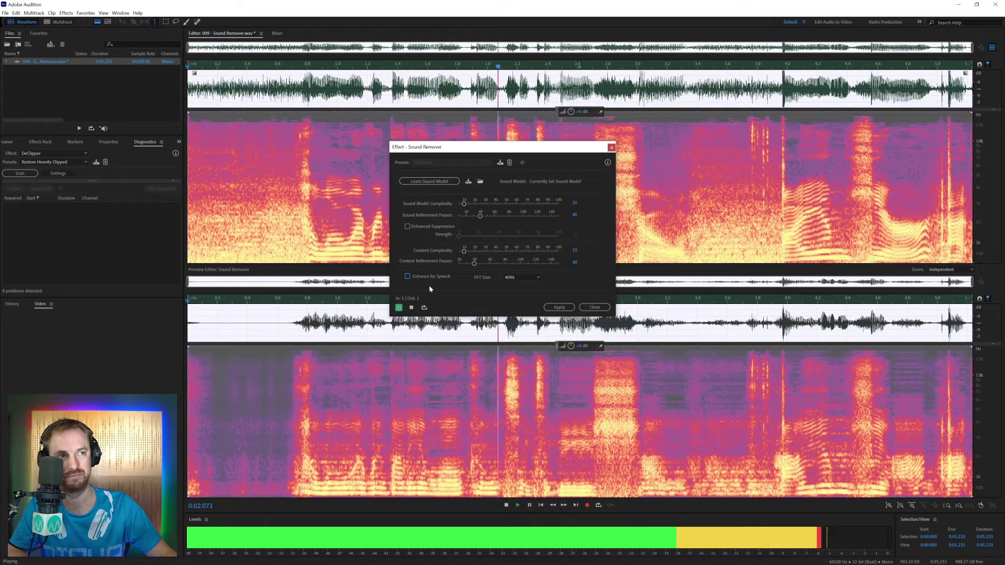
{"action": "key", "text": "space"}
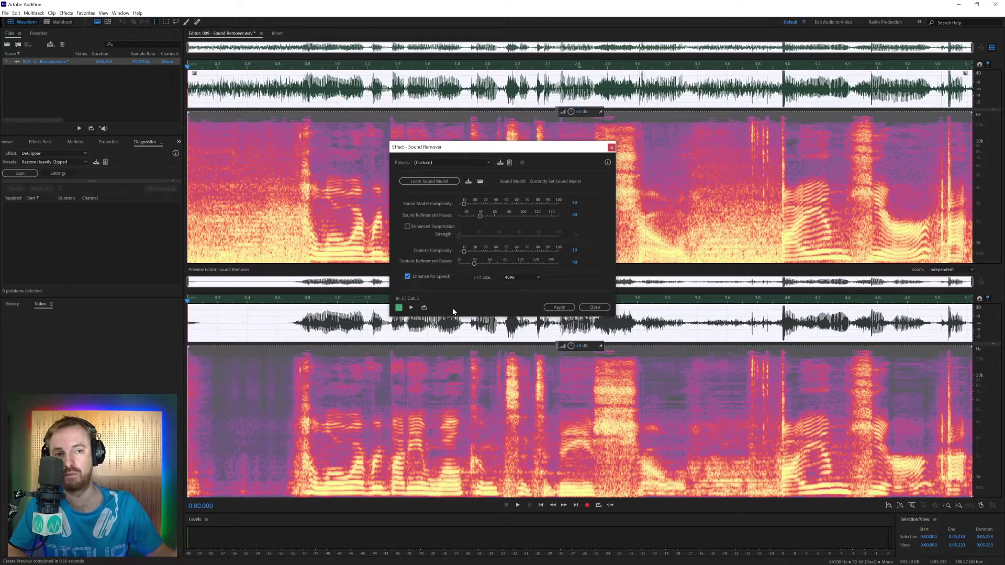
{"action": "key", "text": "space"}
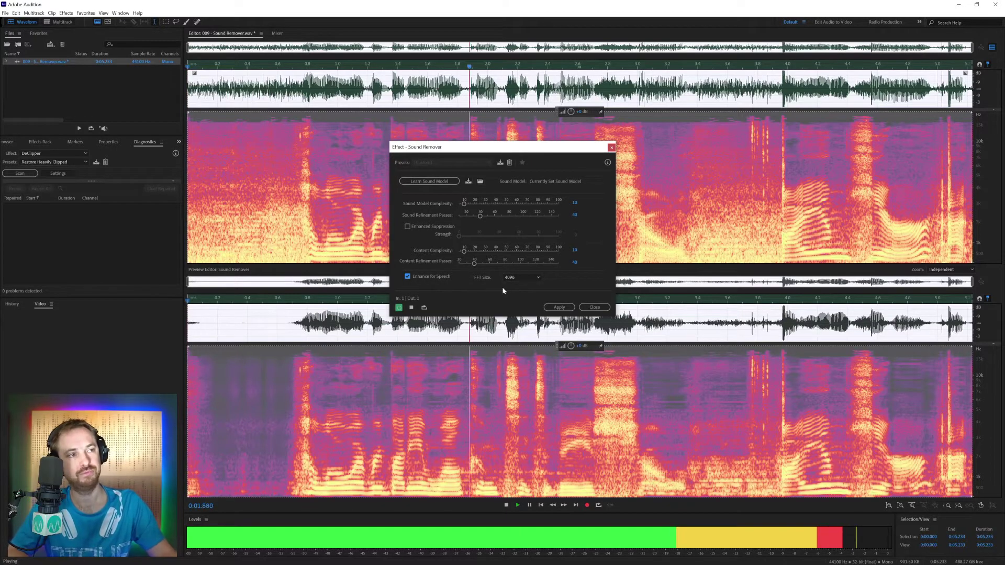
{"action": "key", "text": "space"}
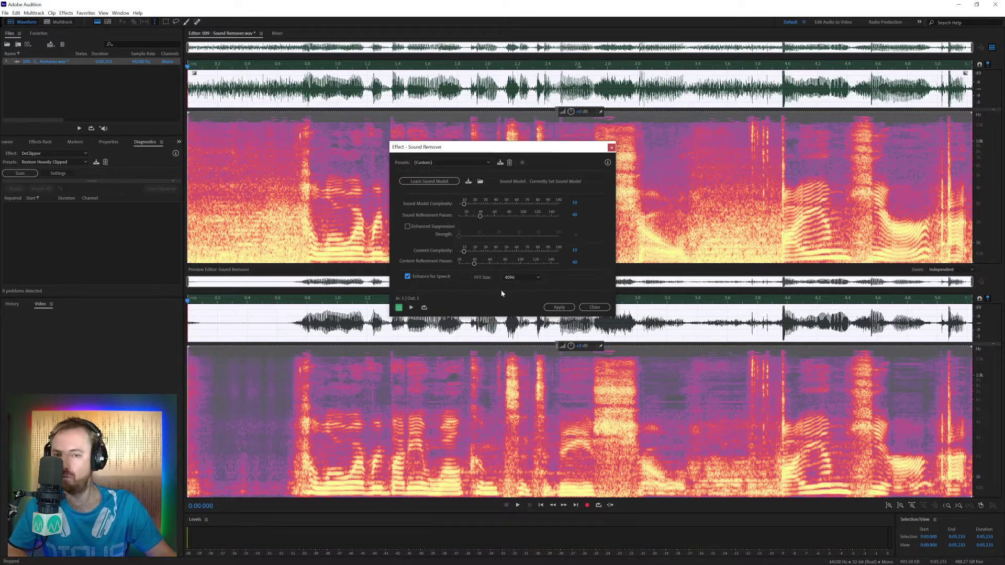
Step: Preview Sound Remover at FFT size 8192, then return to 4096
{"action": "left_click", "coordinate": [510, 281]}
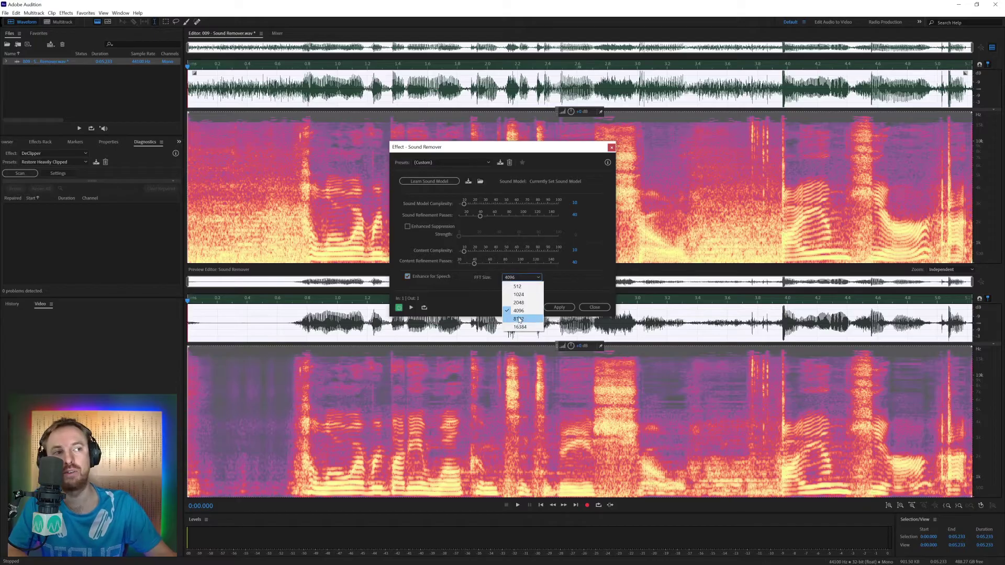
{"action": "left_click", "coordinate": [518, 319]}
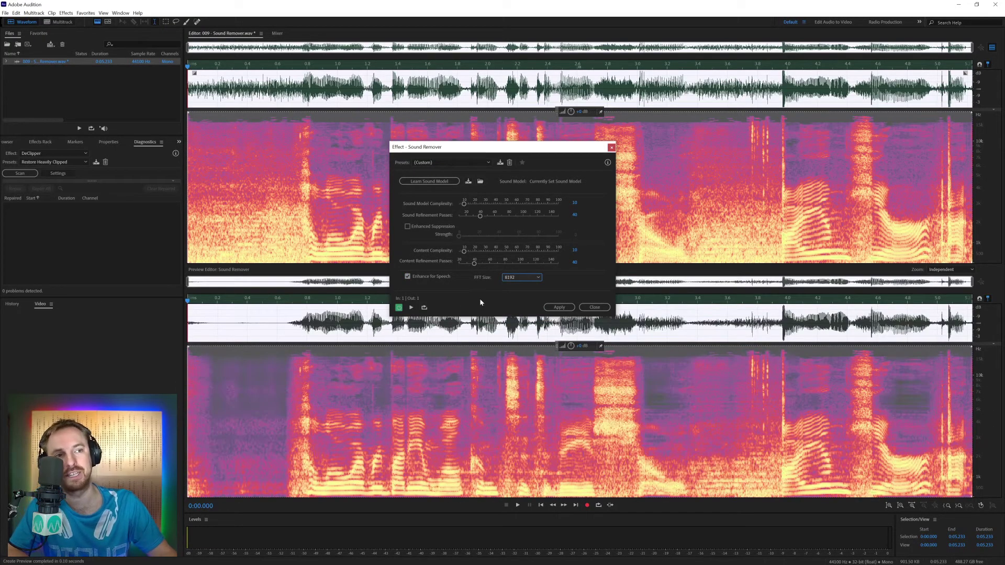
{"action": "key", "text": "space"}
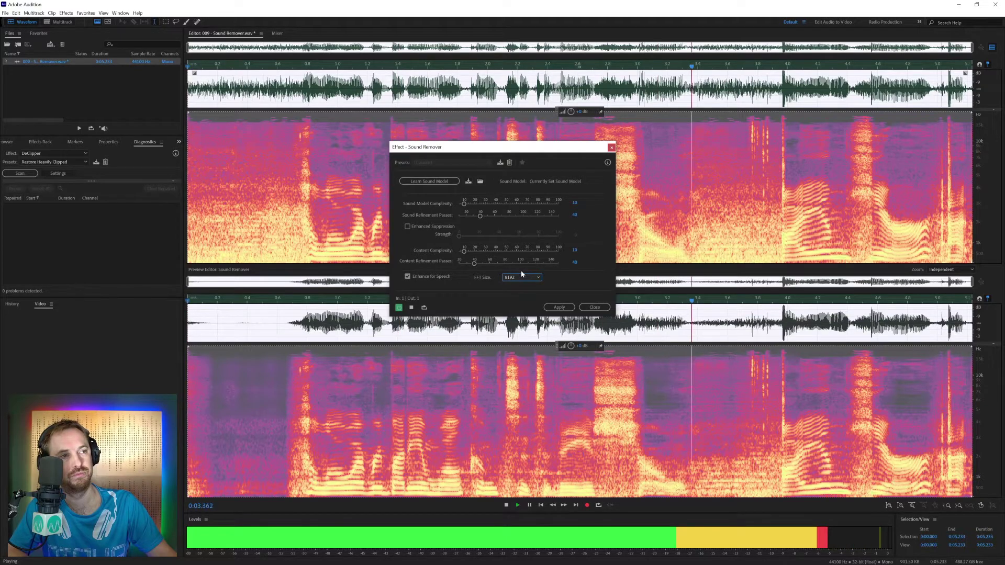
{"action": "key", "text": "space"}
{"action": "left_click", "coordinate": [521, 279]}
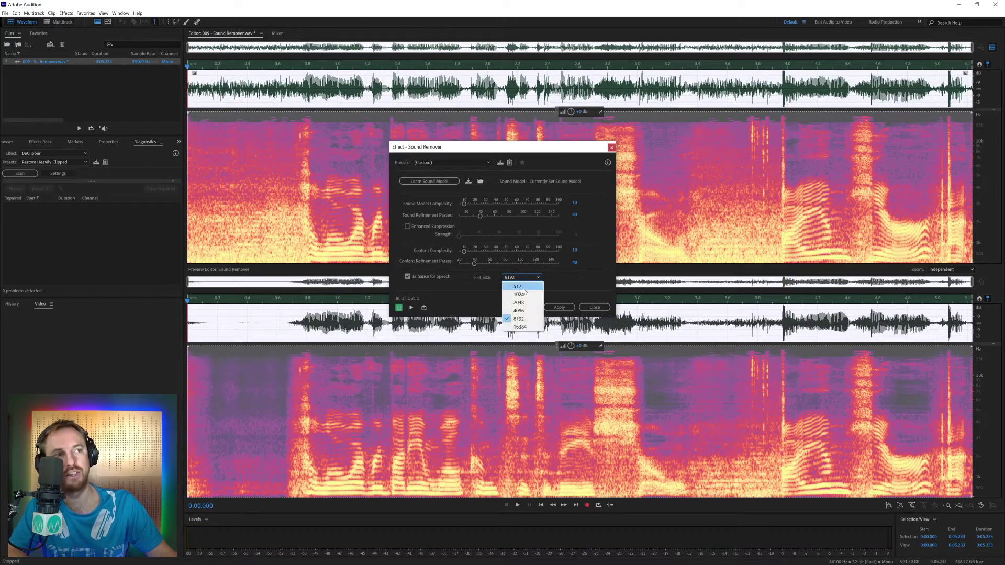
{"action": "left_click", "coordinate": [524, 311]}
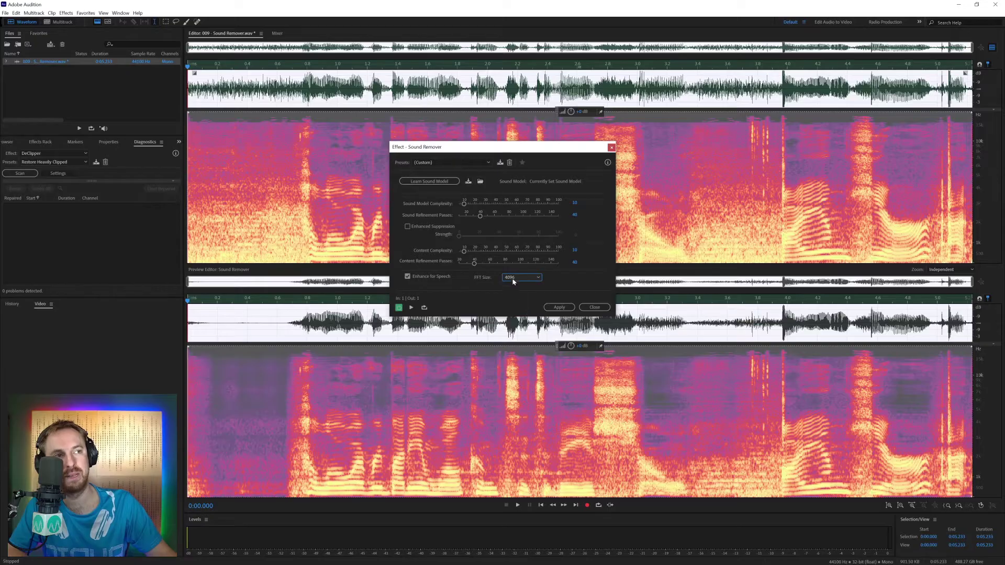
Step: Preview at FFT sizes 512 and 1024, then settle back on 4096
{"action": "left_click", "coordinate": [521, 278]}
{"action": "left_click", "coordinate": [523, 285]}
{"action": "key", "text": "space"}
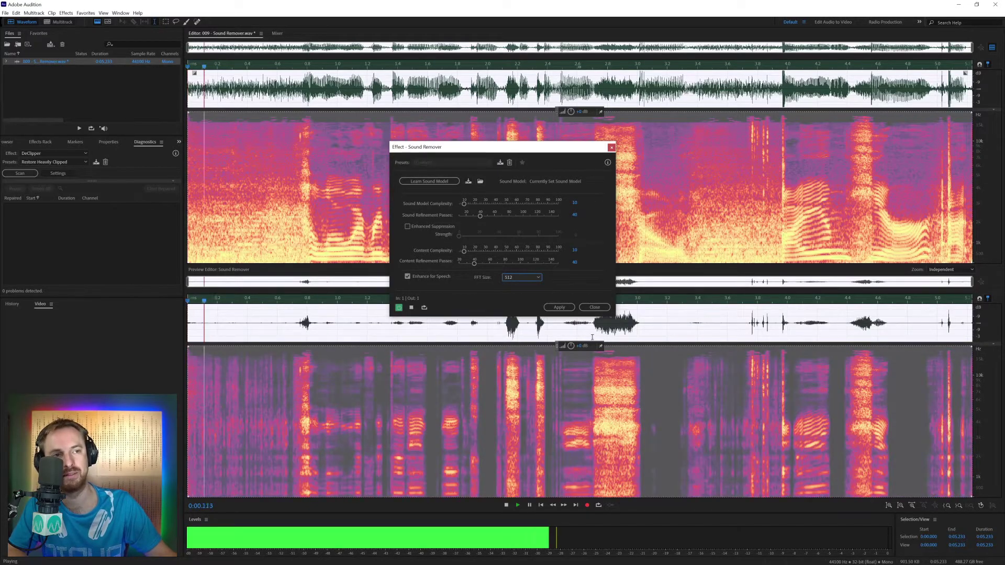
{"action": "left_click", "coordinate": [522, 277]}
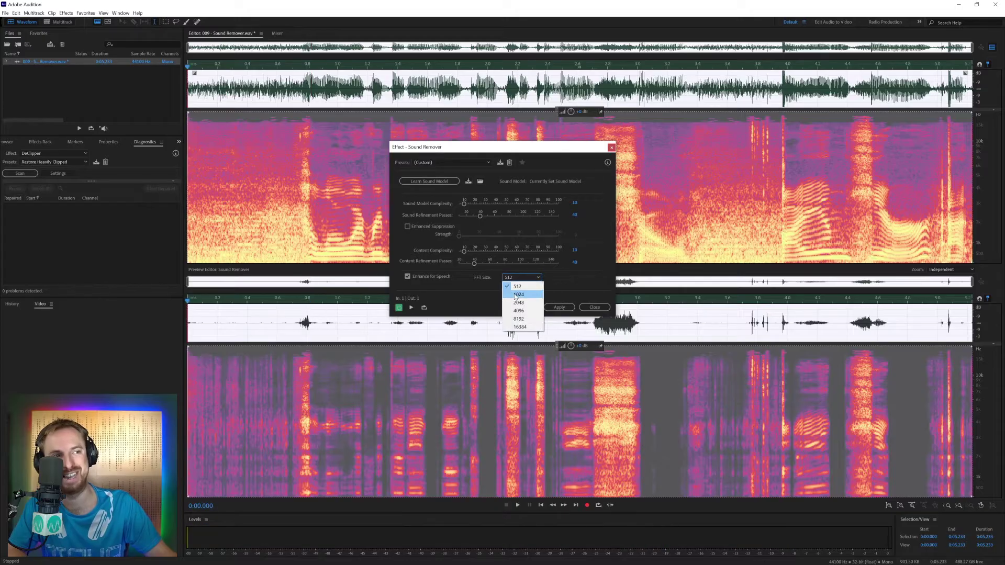
{"action": "left_click", "coordinate": [523, 294]}
{"action": "key", "text": "space"}
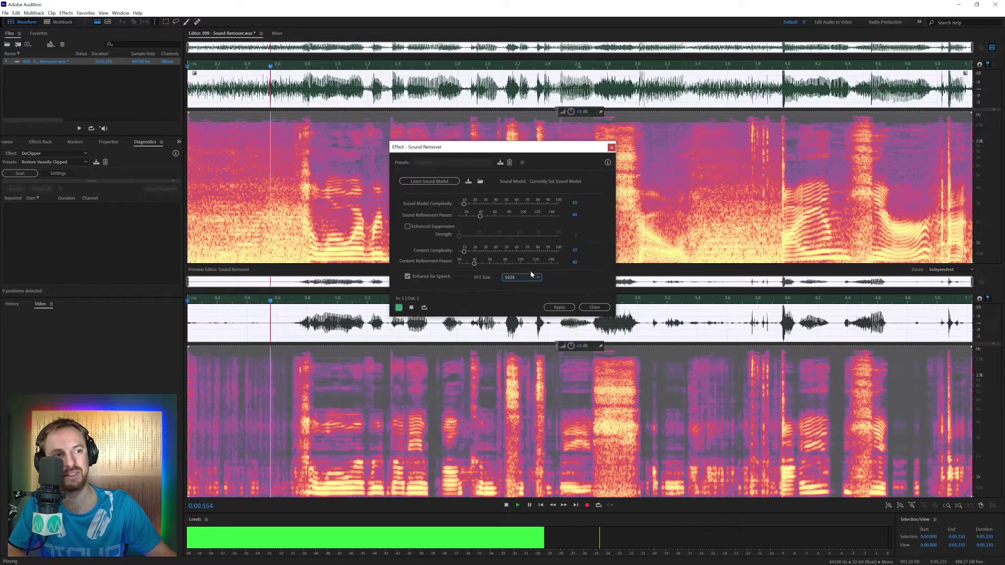
{"action": "left_click", "coordinate": [529, 278]}
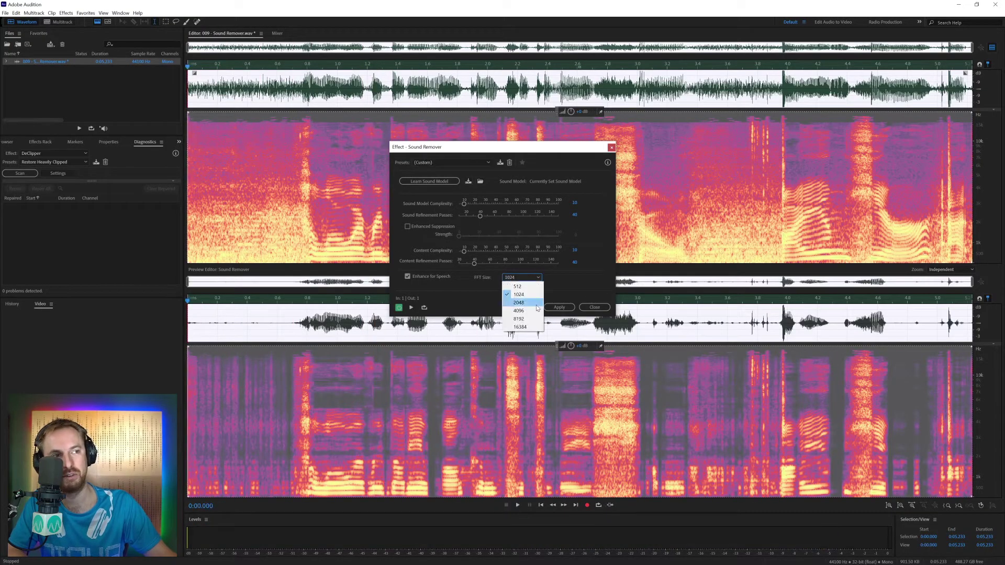
{"action": "left_click", "coordinate": [524, 311]}
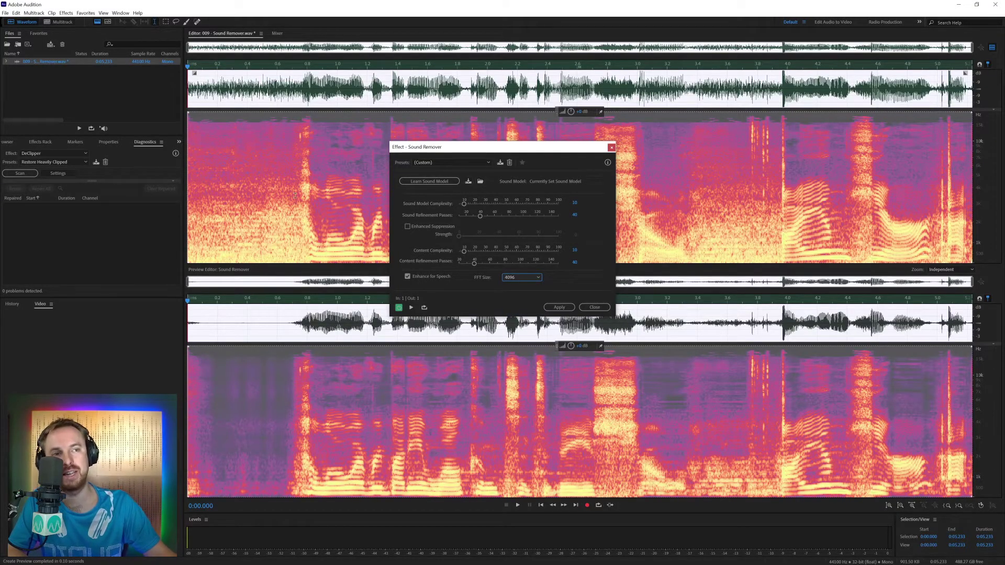
Step: Tune Sound Model Complexity and Sound Refinement Passes, previewing the cleanup after each change
{"action": "left_click", "coordinate": [465, 208]}
{"action": "left_click_drag", "start_coordinate": [480, 215], "coordinate": [490, 215]}
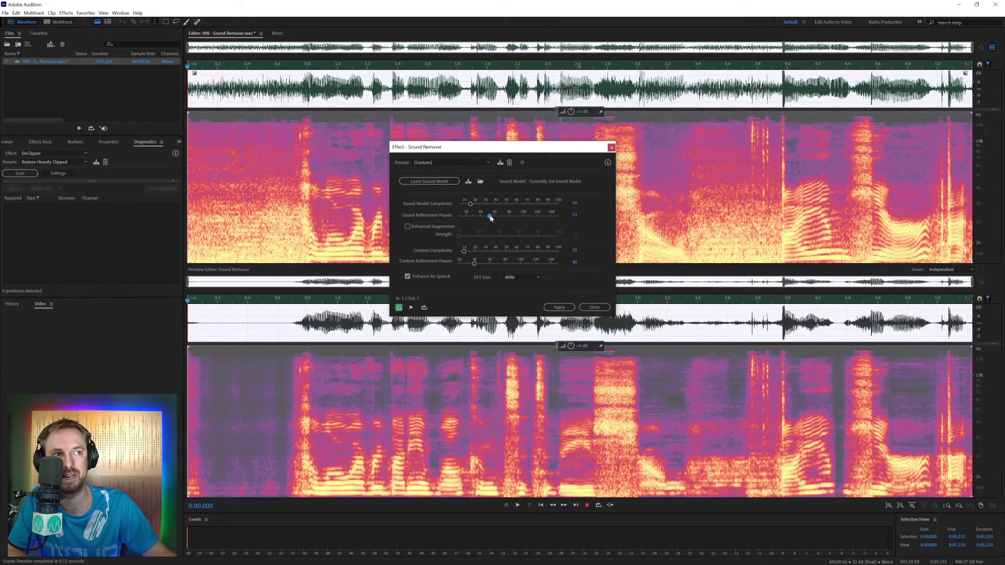
{"action": "key", "text": "space"}
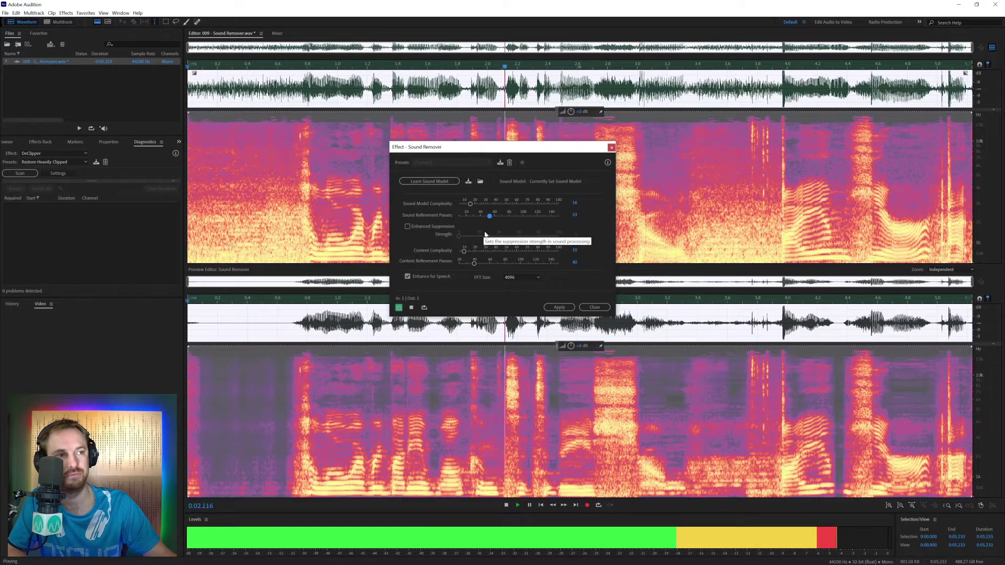
{"action": "key", "text": "space"}
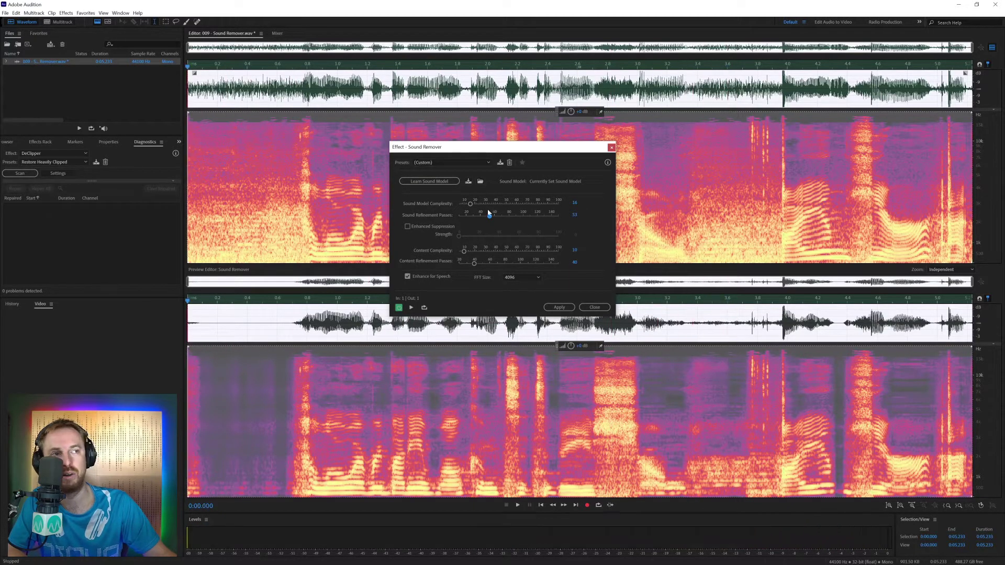
{"action": "left_click_drag", "start_coordinate": [489, 215], "coordinate": [485, 216]}
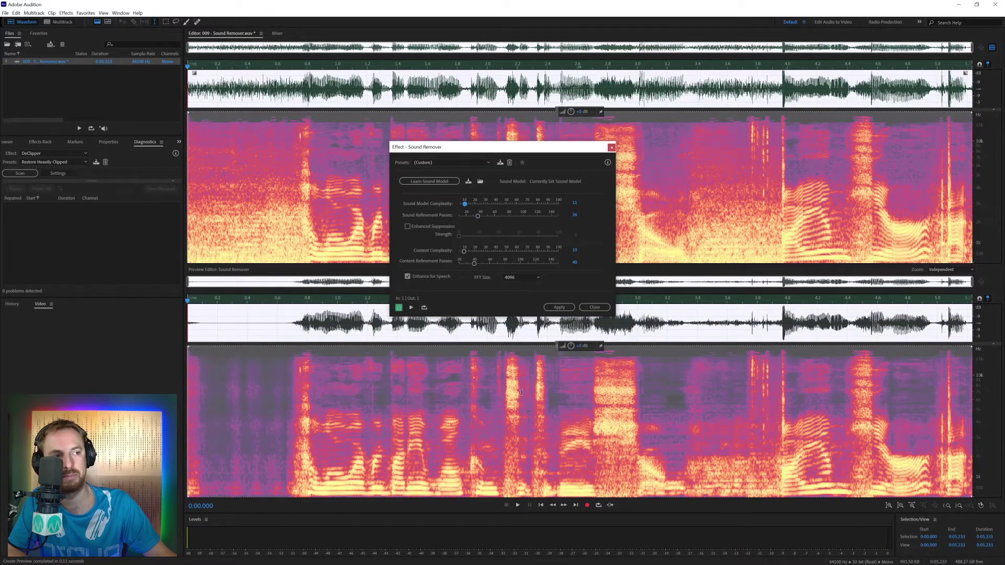
{"action": "key", "text": "space"}
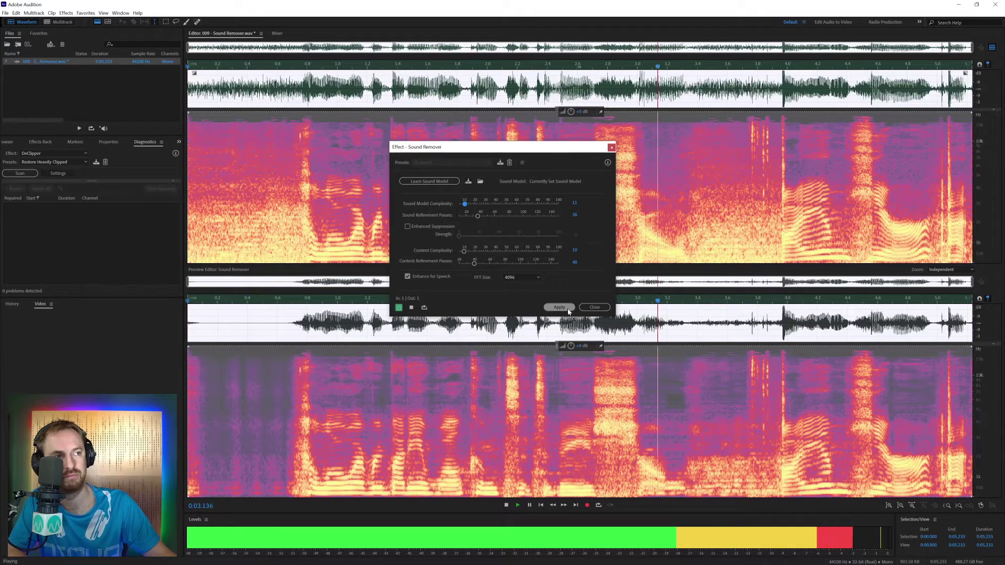
{"action": "key", "text": "space"}
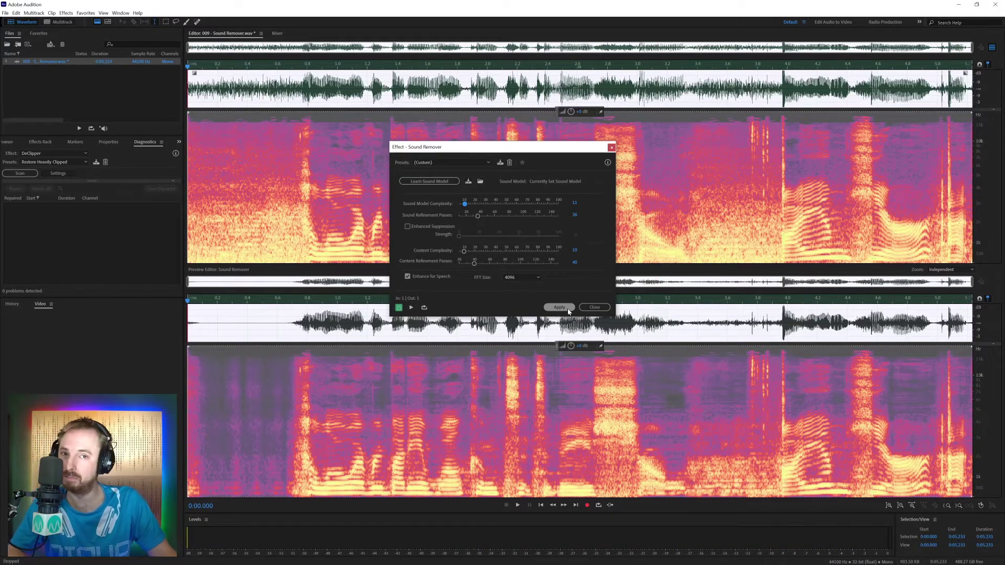
Step: Apply Sound Remover to the recording, then reopen its settings from Noise Reduction / Restoration
{"action": "left_click", "coordinate": [559, 307]}
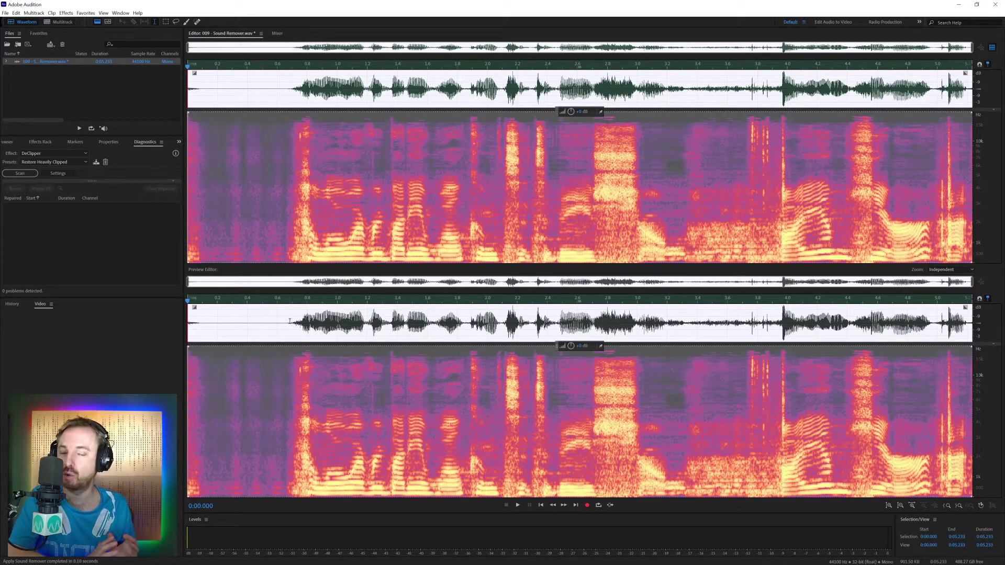
{"action": "left_click", "coordinate": [66, 13]}
{"action": "mouse_move", "coordinate": [130, 141]}
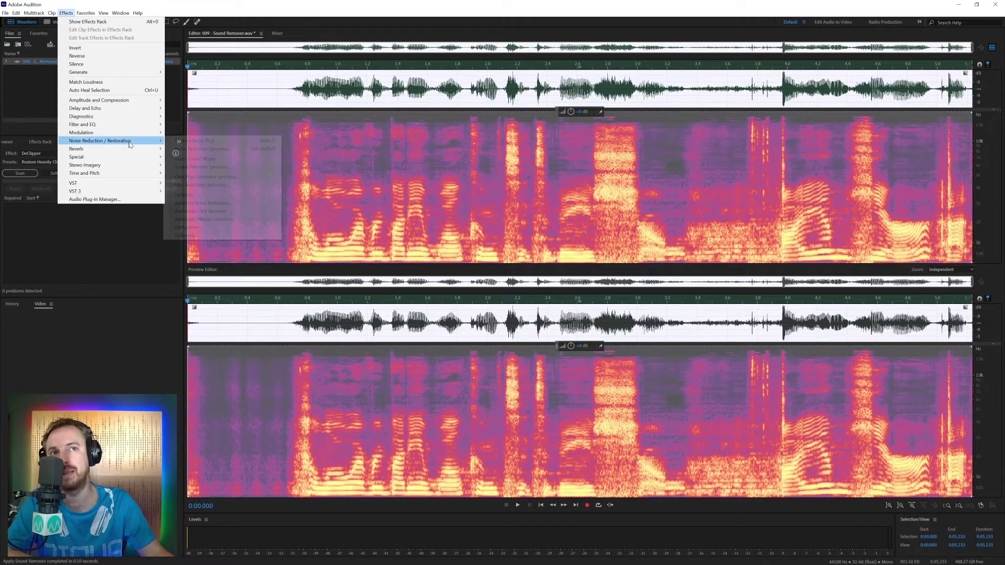
{"action": "left_click", "coordinate": [193, 167]}
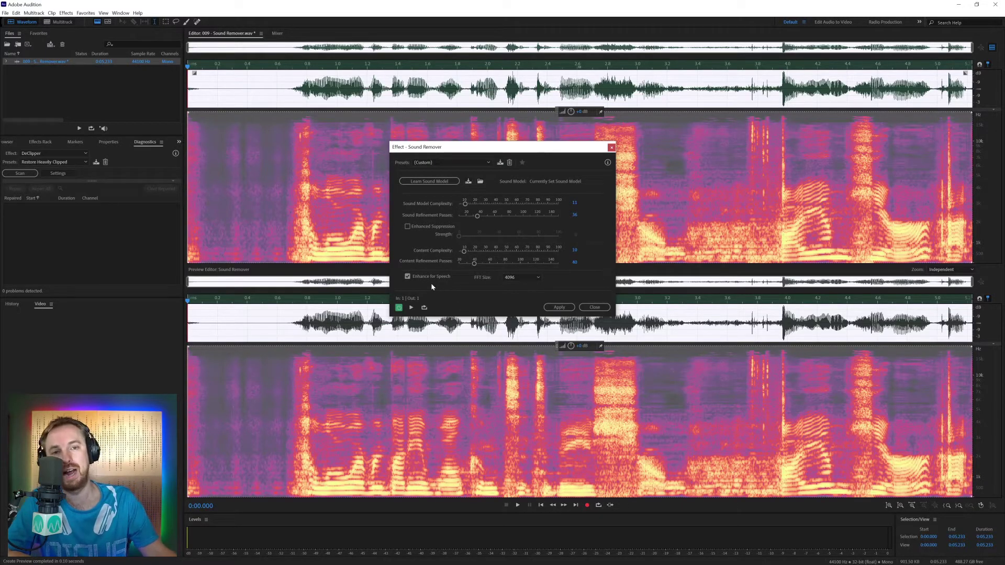
{"action": "left_click", "coordinate": [520, 279]}
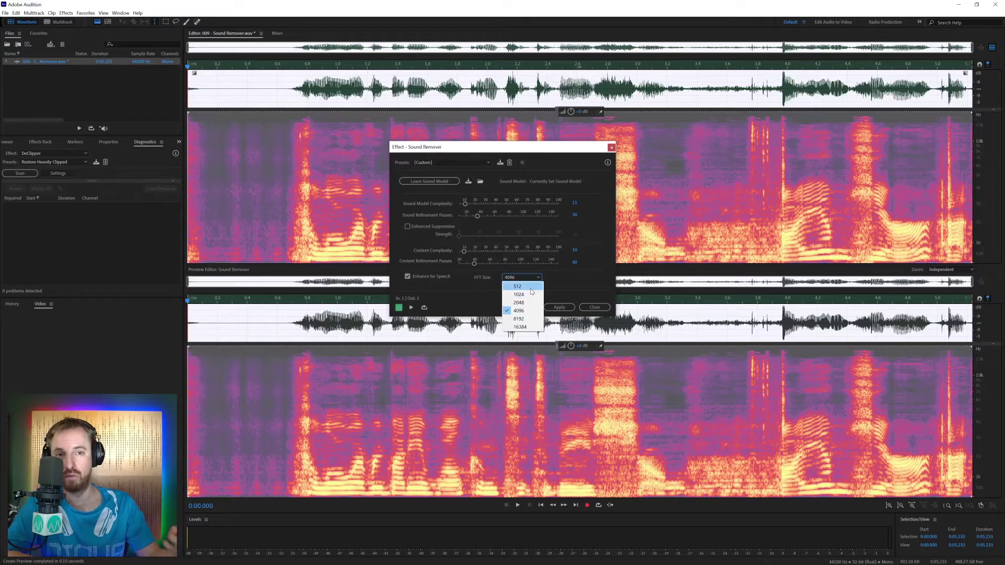
{"action": "left_click", "coordinate": [468, 281]}
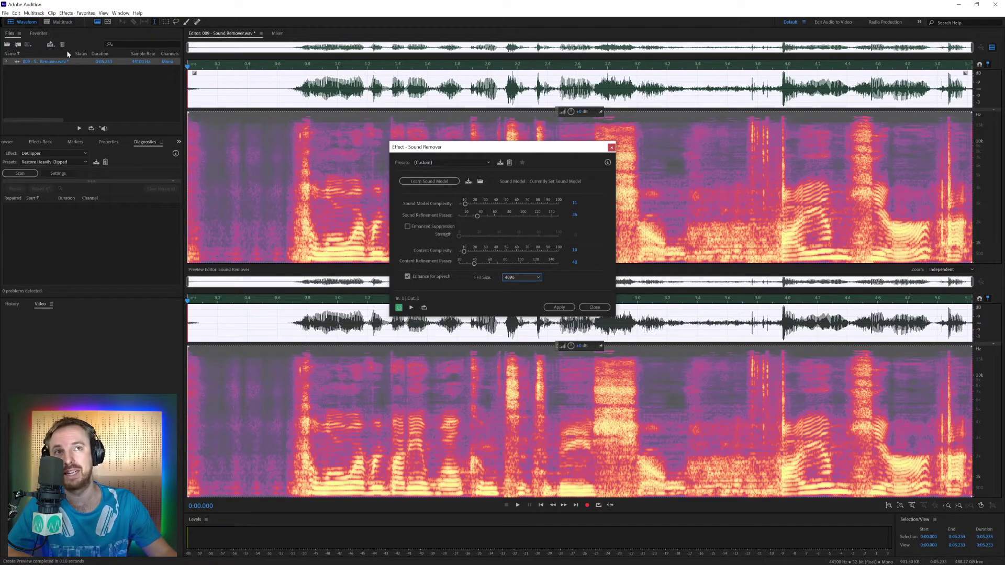
Step: Show the Effects menu's Noise Reduction / Restoration submenu
{"action": "left_click", "coordinate": [66, 12]}
{"action": "mouse_move", "coordinate": [110, 147]}
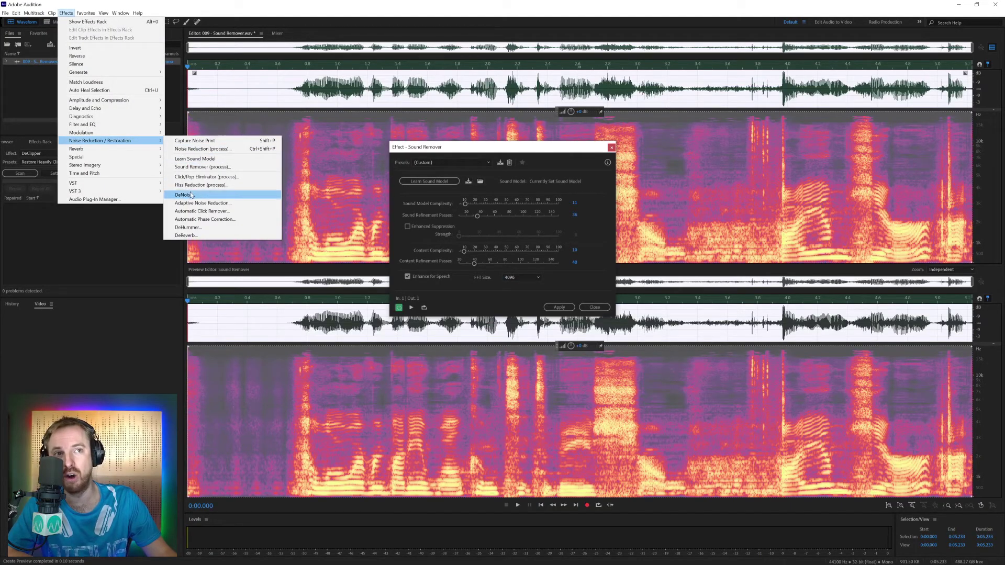